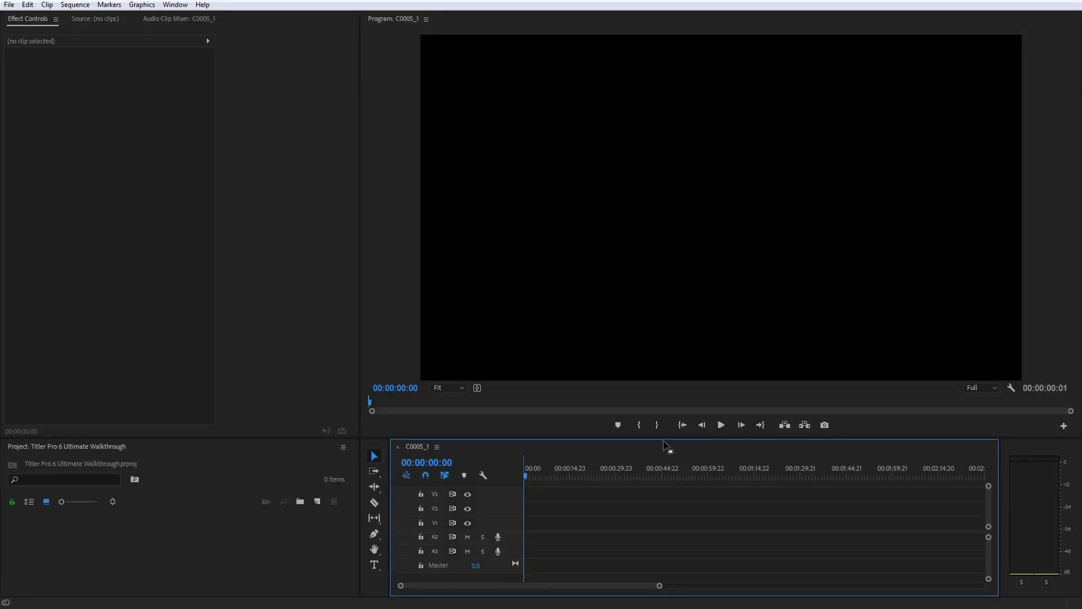
Create a new 1920×1080 NewBlue Titler Pro 6 title item from Premiere's Project panel.
left_click(316, 501)
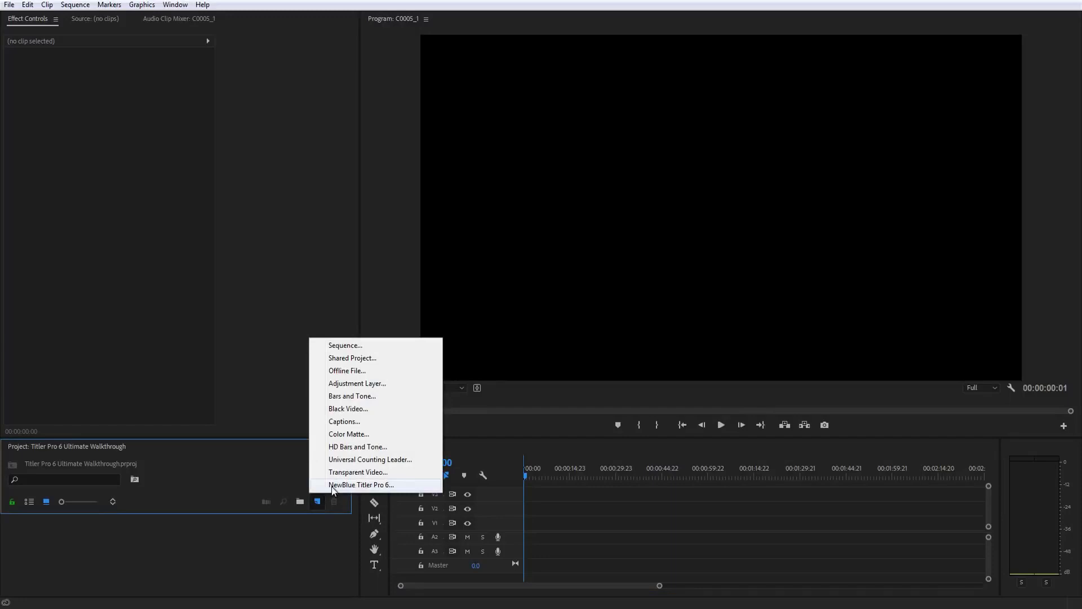
left_click(335, 486)
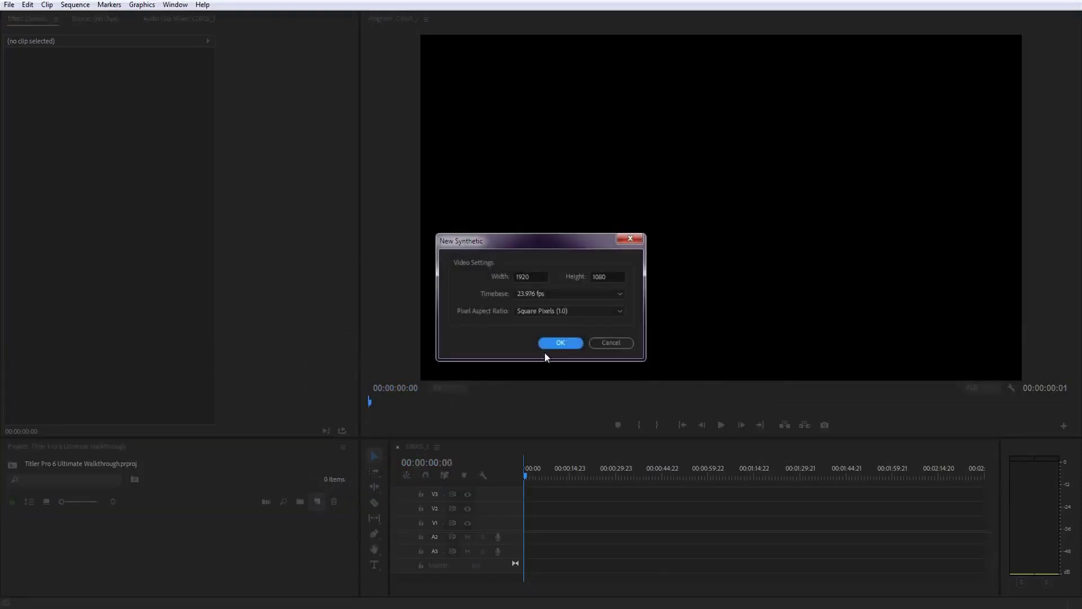
left_click(560, 342)
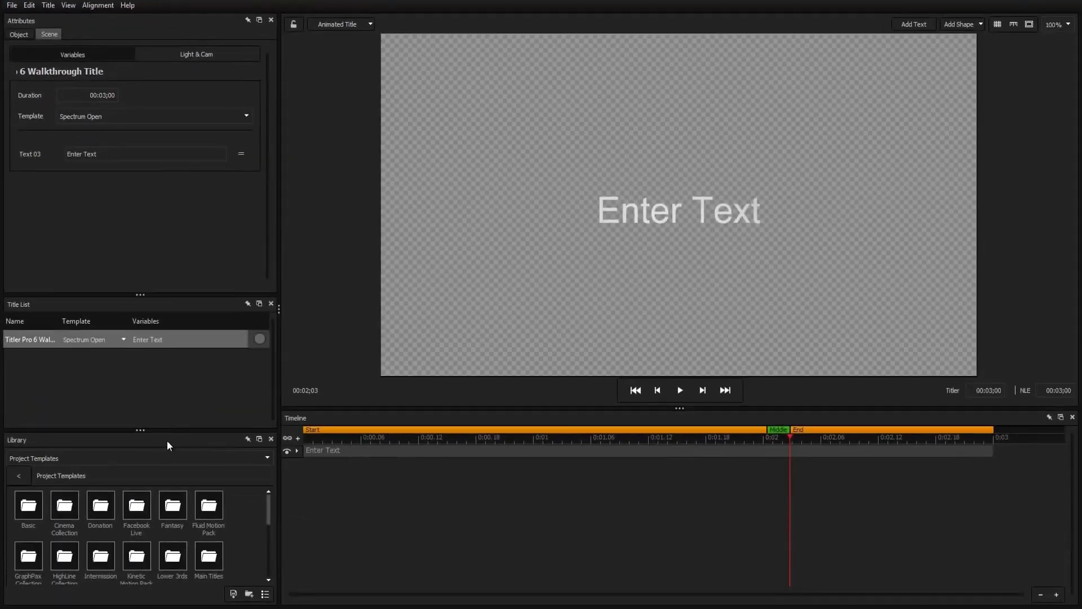
Dock the Library panel as the left column and toggle the Title List panel.
left_click_drag(167, 440, 22, 214)
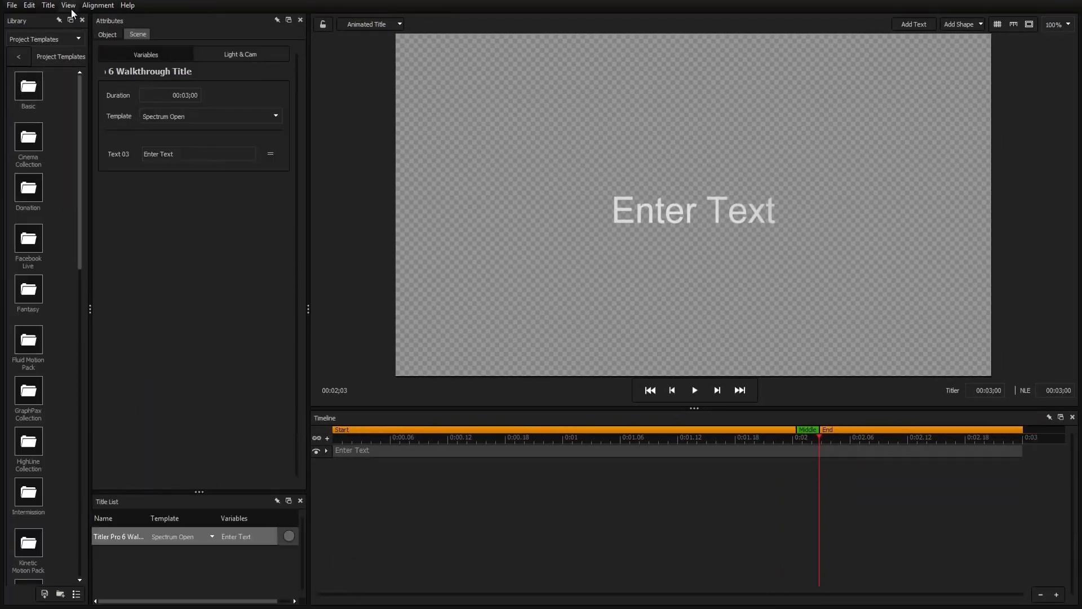
left_click(68, 5)
left_click(83, 56)
Apply the Blue Mist Open (Image) template from the HighLine Collection to the title.
double_click(28, 441)
mouse_move(31, 351)
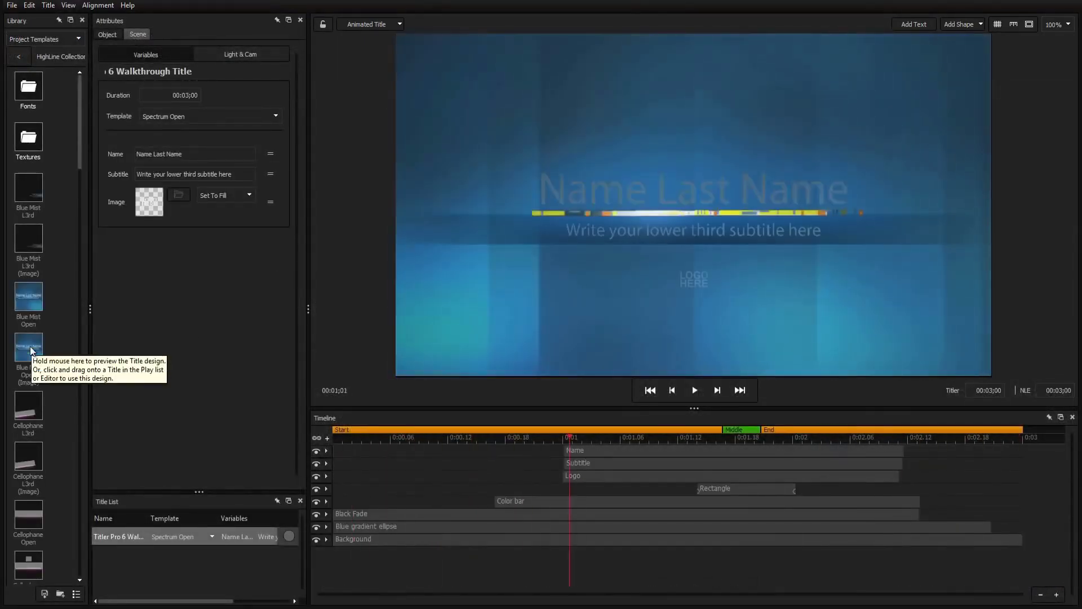
left_click_drag(31, 351, 213, 162)
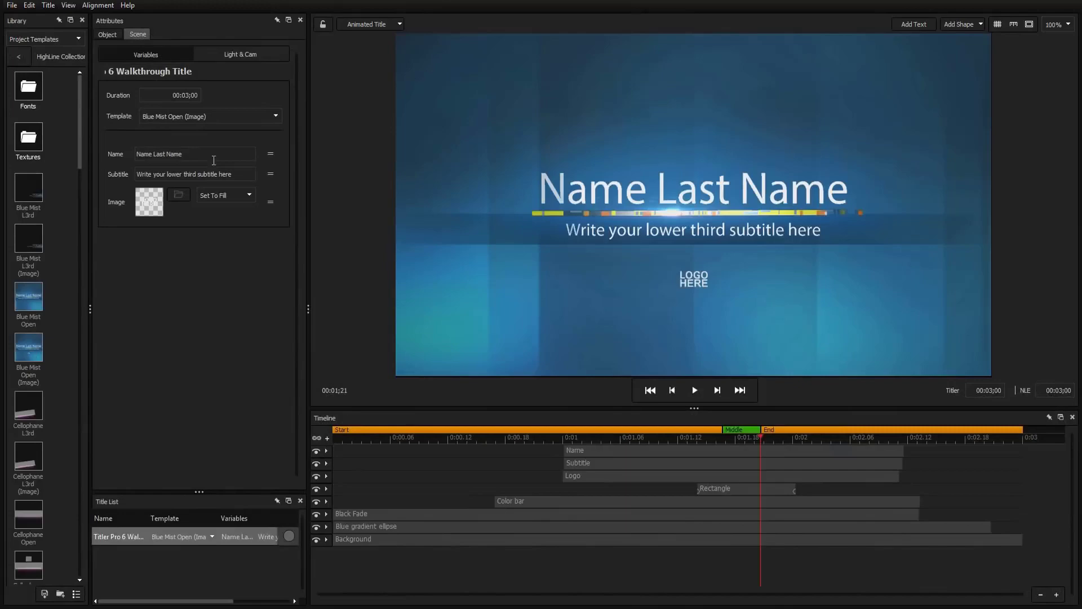
Set the name text to 'NewBlueFX' and the subtitle to 'Clean, sleek titles'.
triple_click(212, 155)
type("NewBlueFX")
key("Tab")
type("Clean, sleek titles")
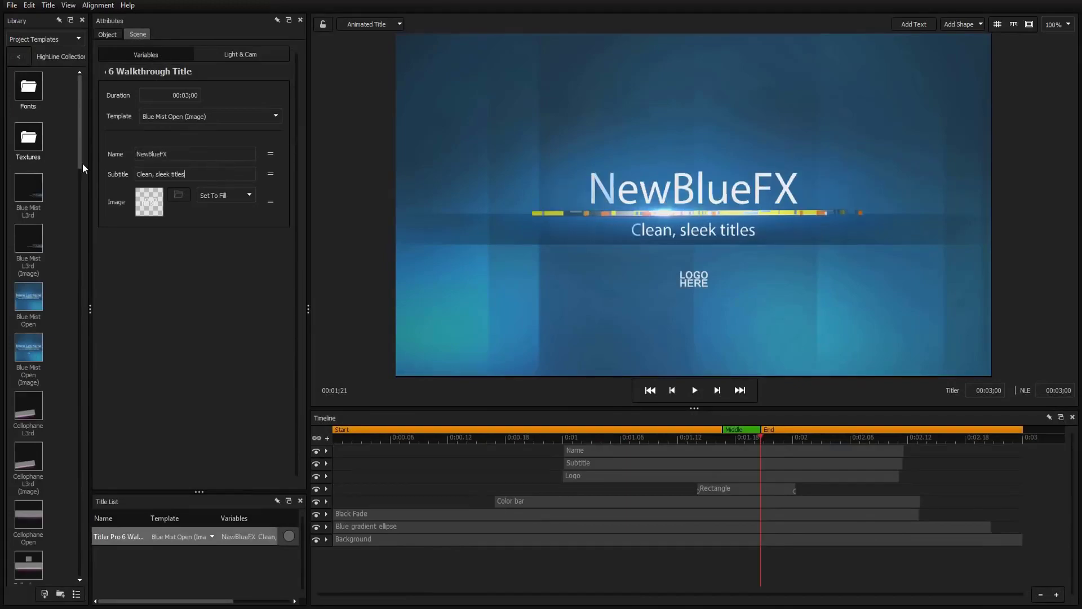
Use the Placeholder-D picture as the logo image and move the Image variable above the name.
left_click(148, 202)
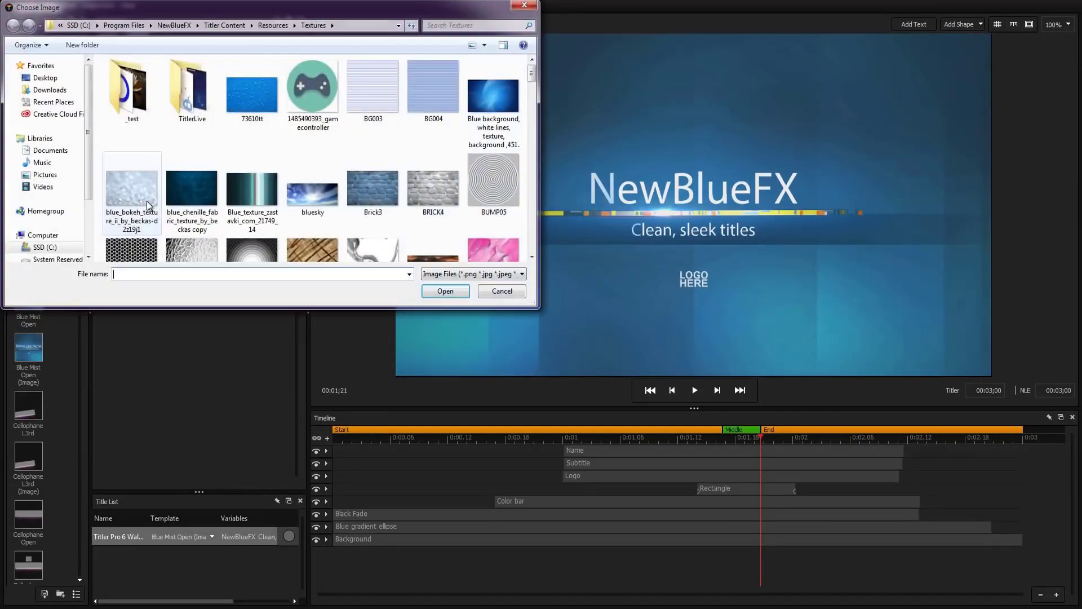
scroll(496, 158, "down", 15)
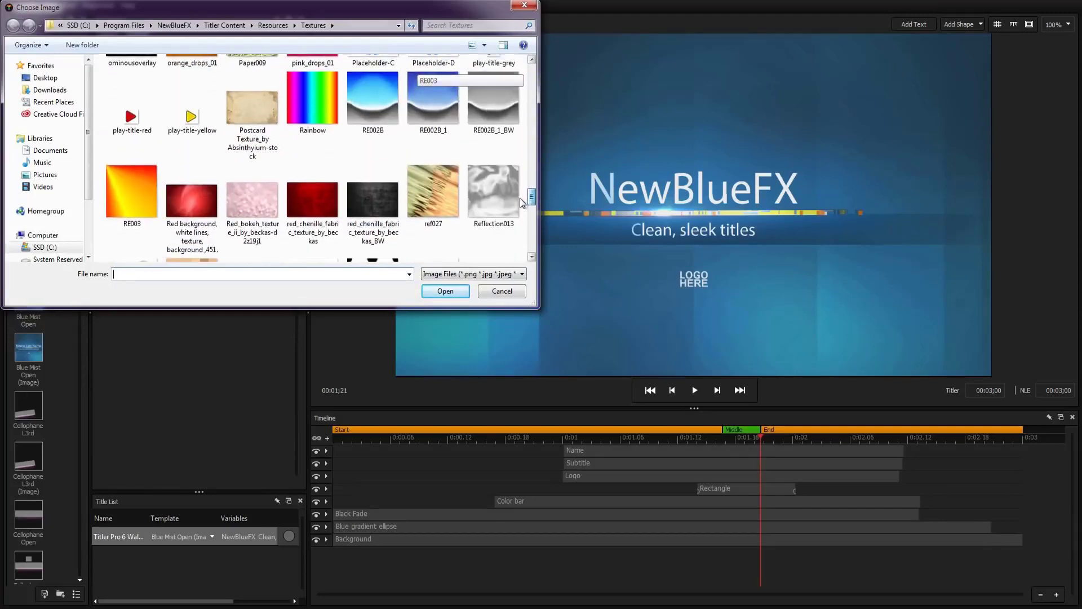
scroll(519, 193, "up", 2)
double_click(424, 121)
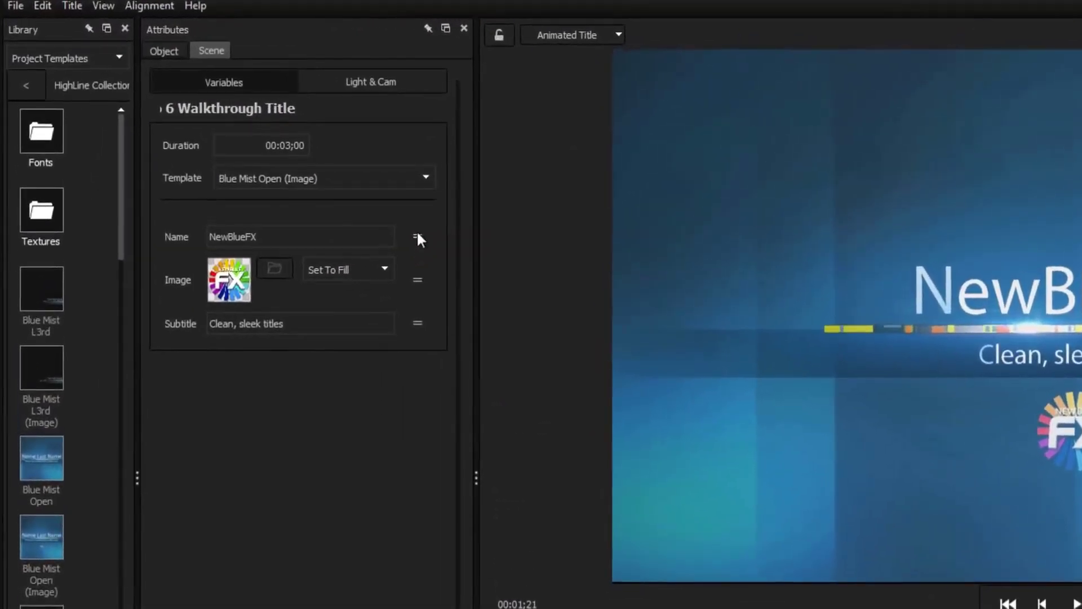
left_click_drag(418, 234, 415, 295)
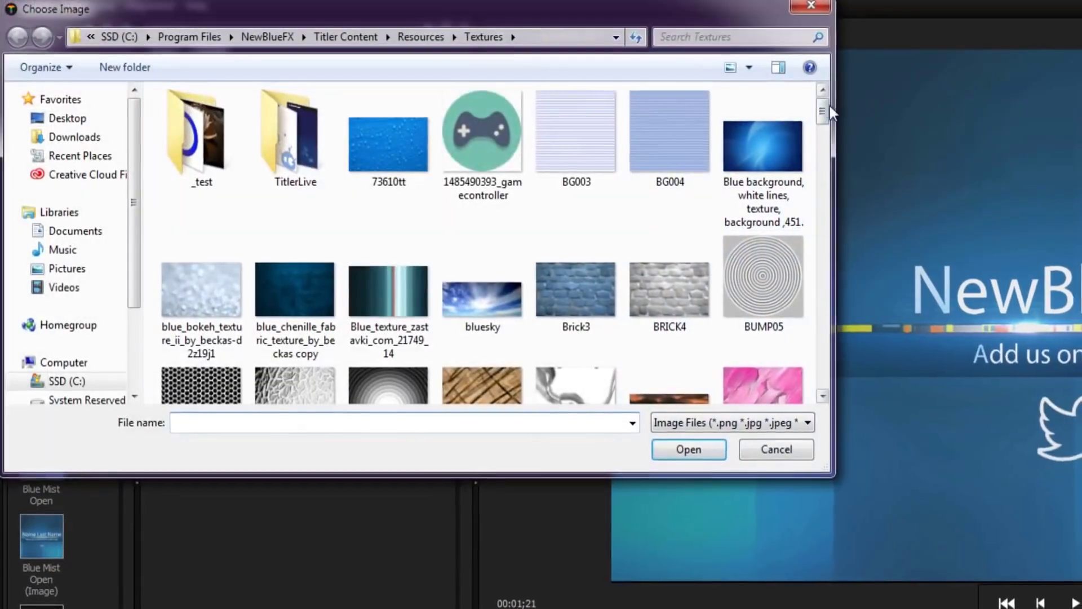
left_click_drag(830, 107, 806, 350)
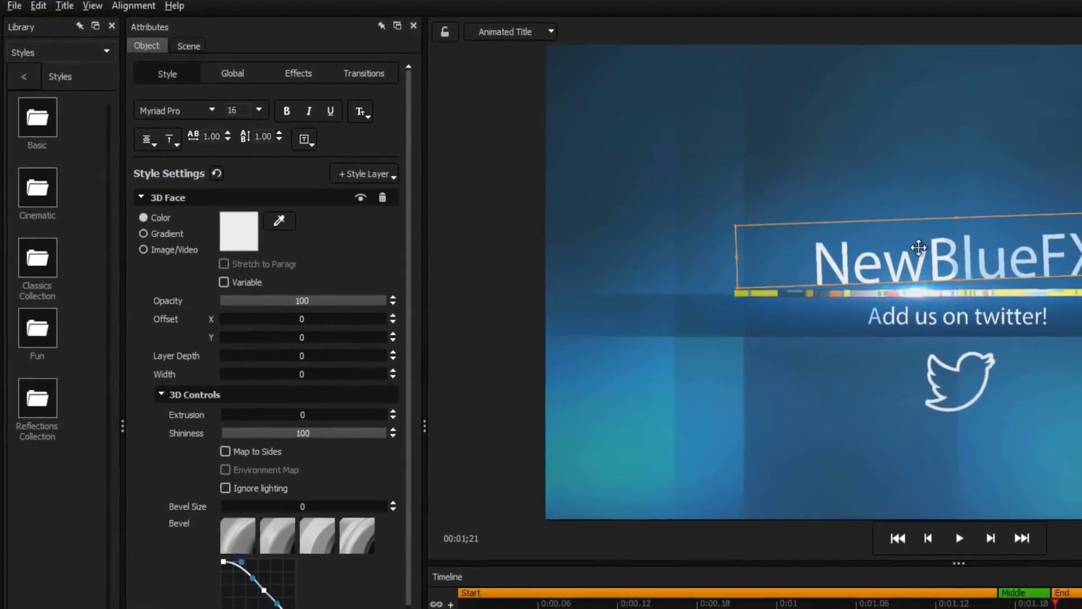
Change the subtitle font to Cursive Sans.
left_click(998, 334)
left_click(186, 116)
left_click(265, 168)
Deepen the 3D extrusion of the NewBlueFX name and scrub through the animation.
left_click(896, 243)
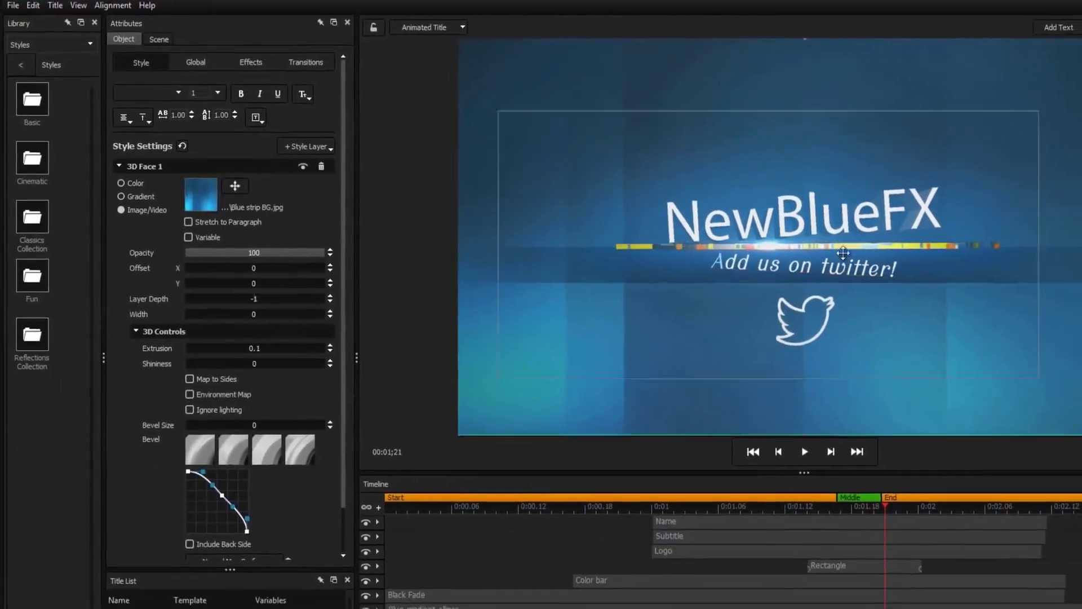
left_click_drag(211, 387, 252, 389)
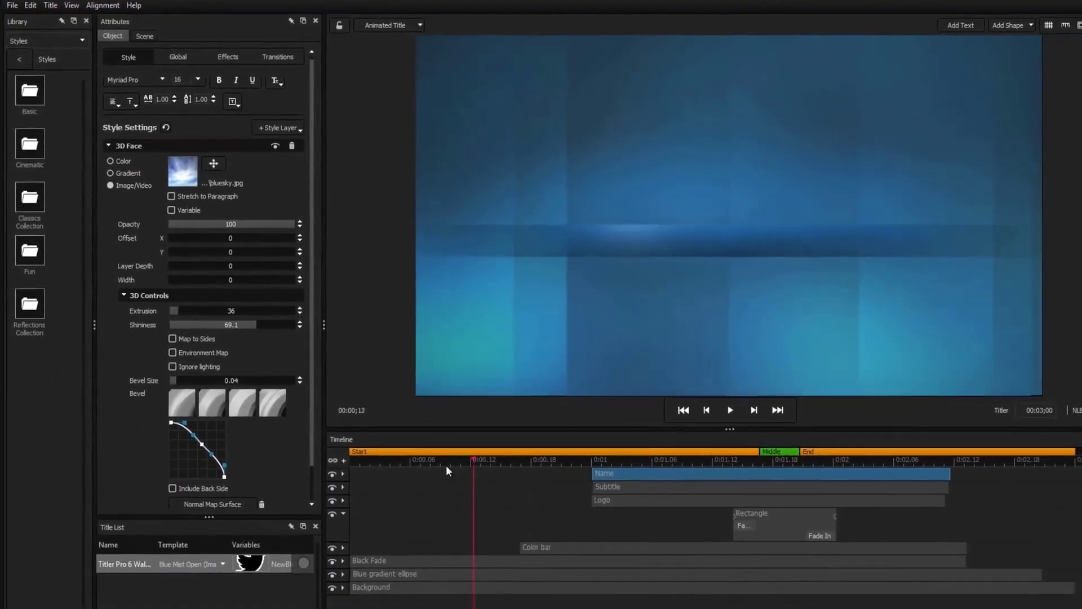
left_click_drag(445, 465, 762, 443)
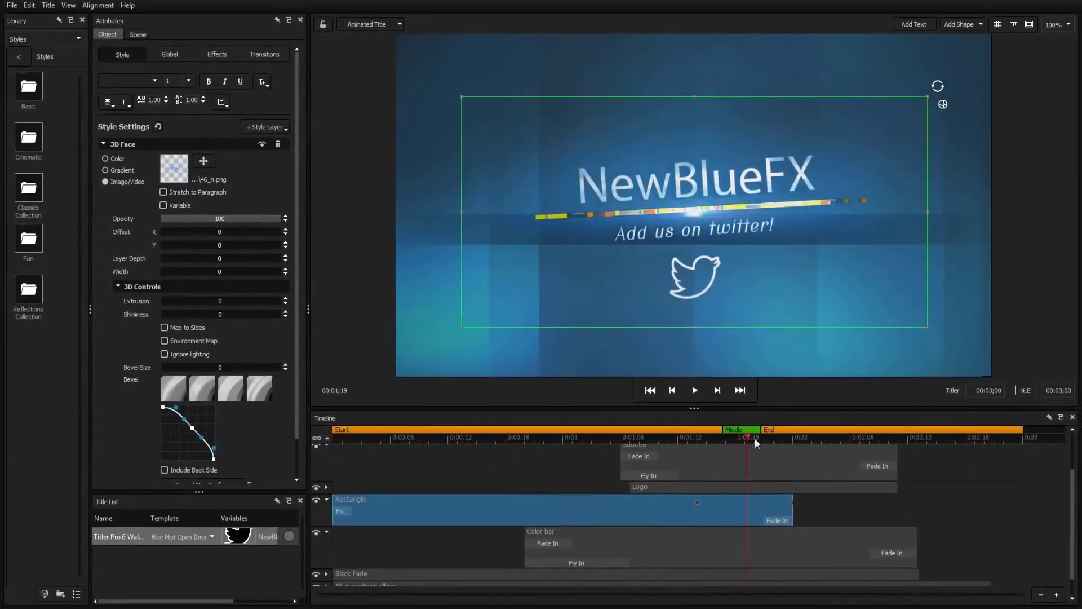
Zoom the canvas to 150% then 200% and pan around to inspect the title animation.
left_click(1057, 26)
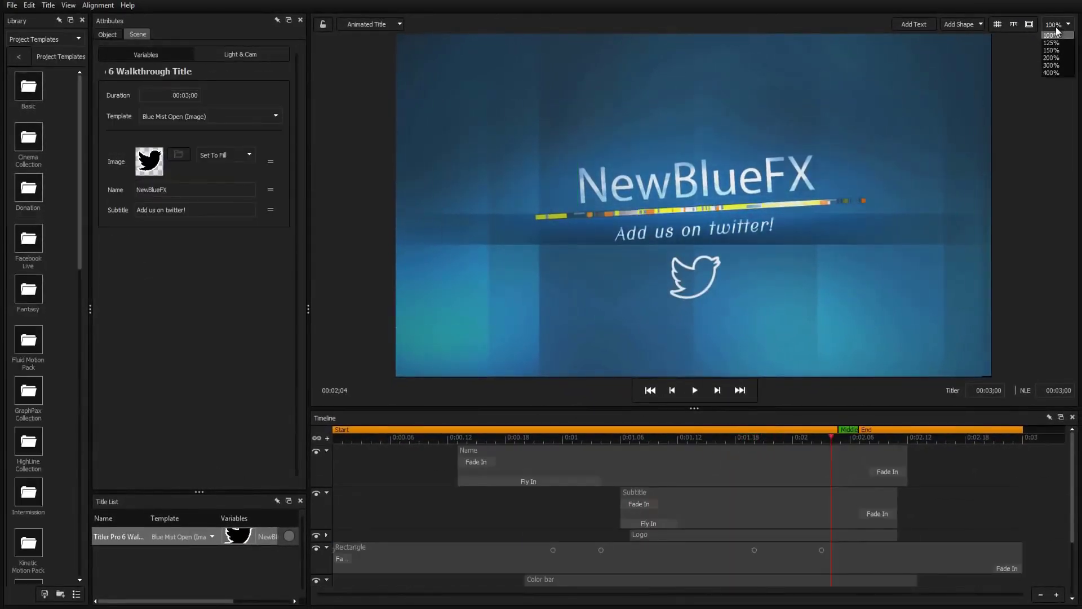
left_click(1052, 50)
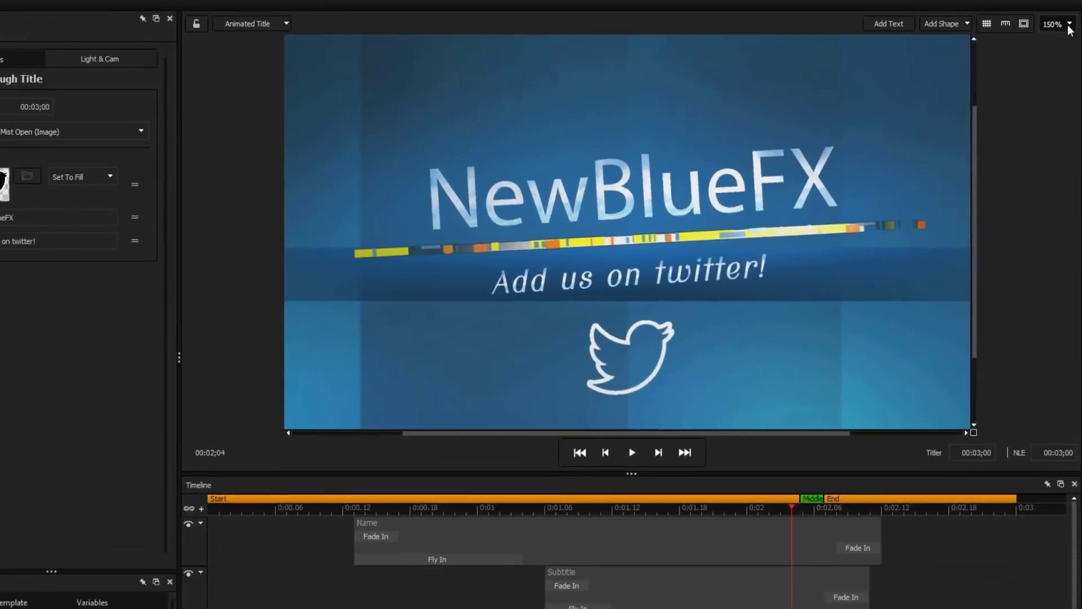
left_click(1068, 26)
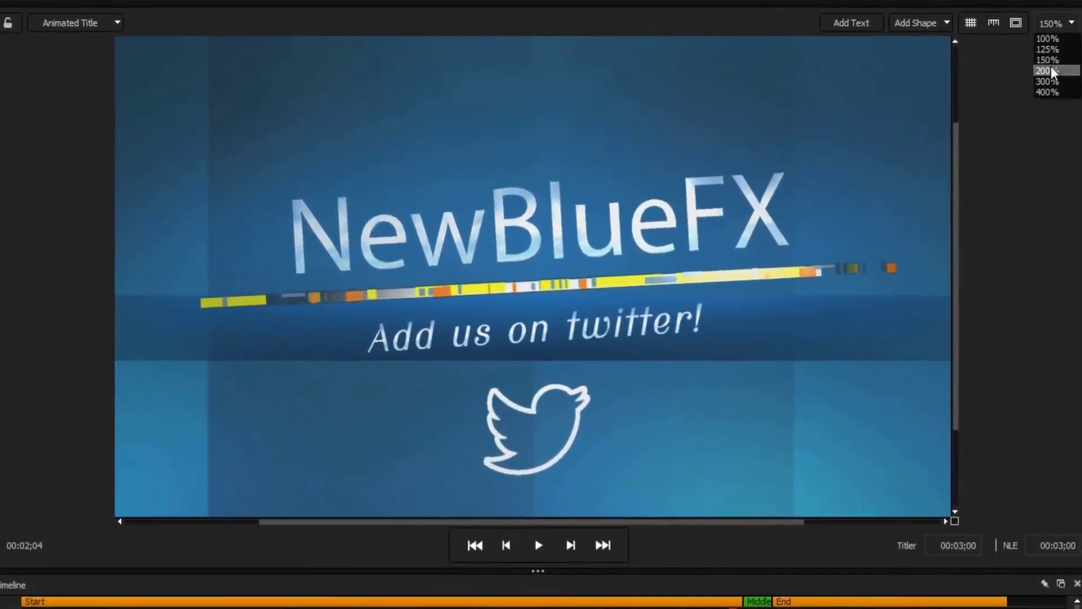
left_click(1052, 70)
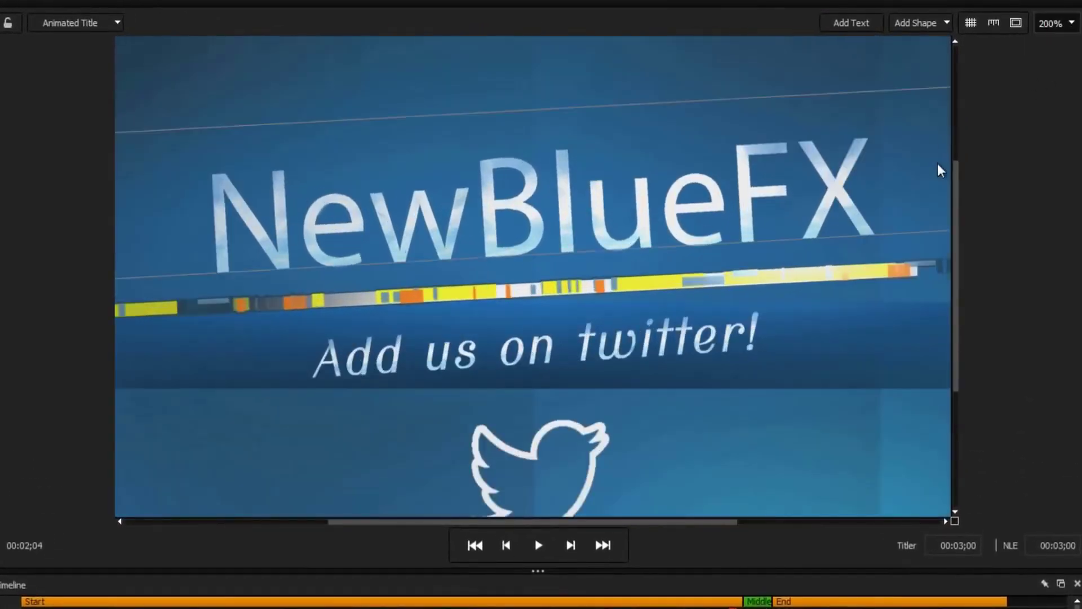
left_click_drag(954, 188, 953, 254)
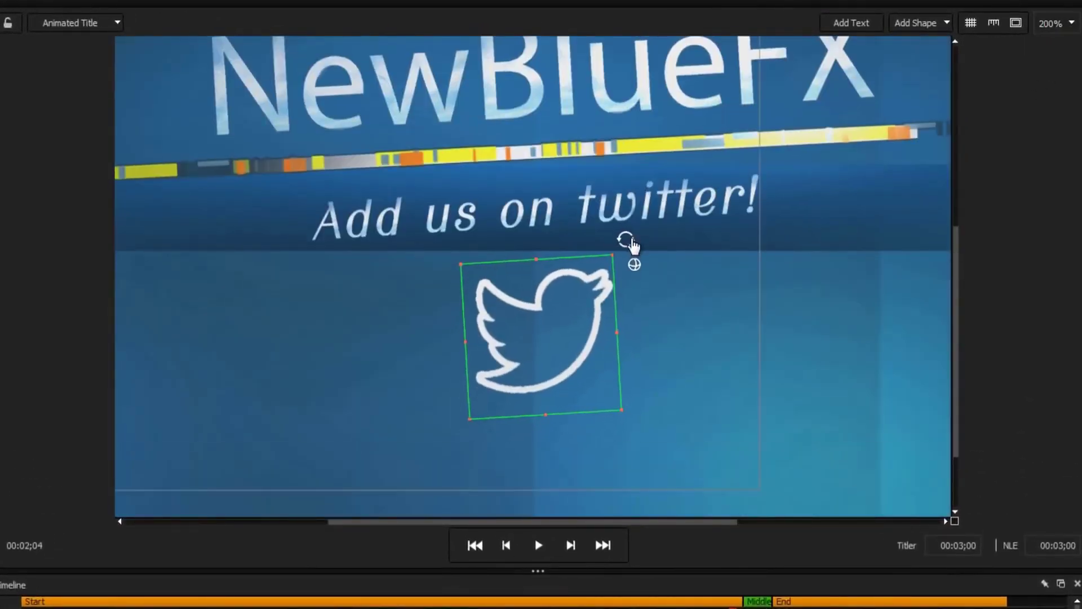
left_click_drag(949, 515, 909, 531)
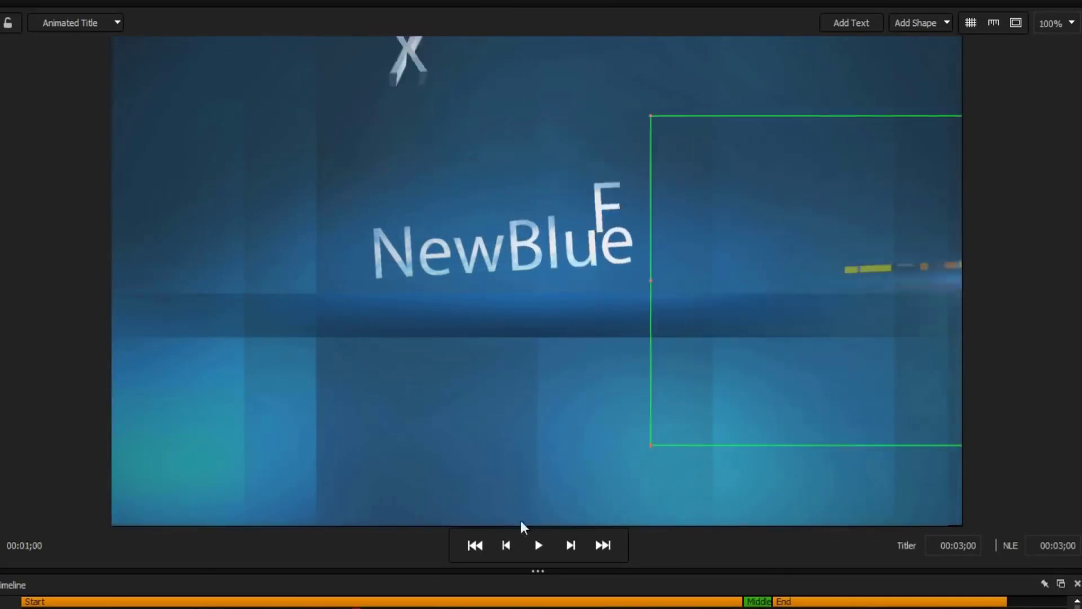
scroll(799, 282, "up", 2)
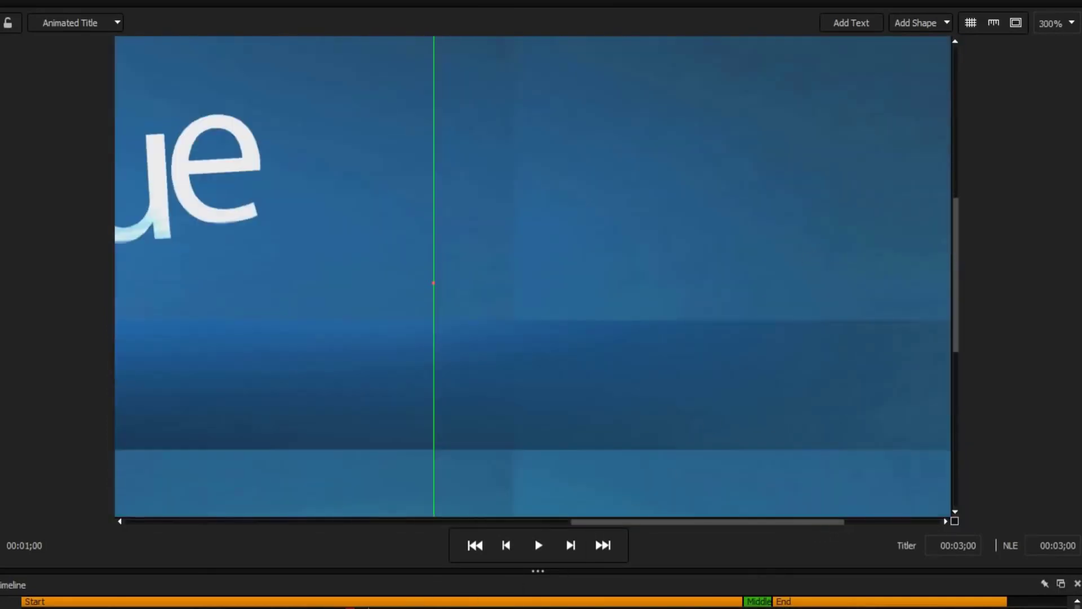
scroll(484, 370, "down", 3)
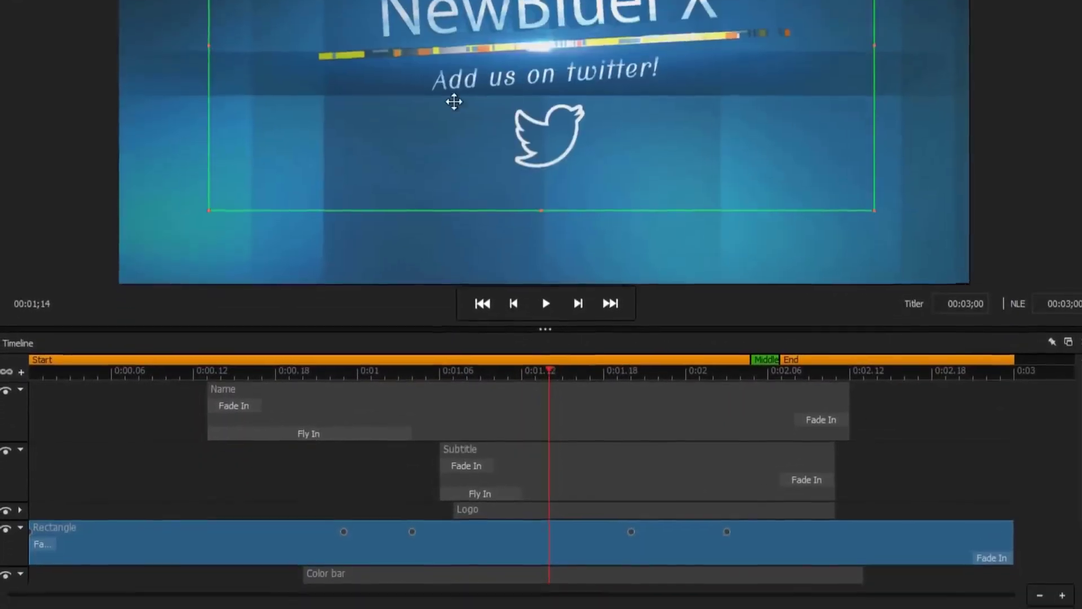
scroll(451, 102, "up", 5)
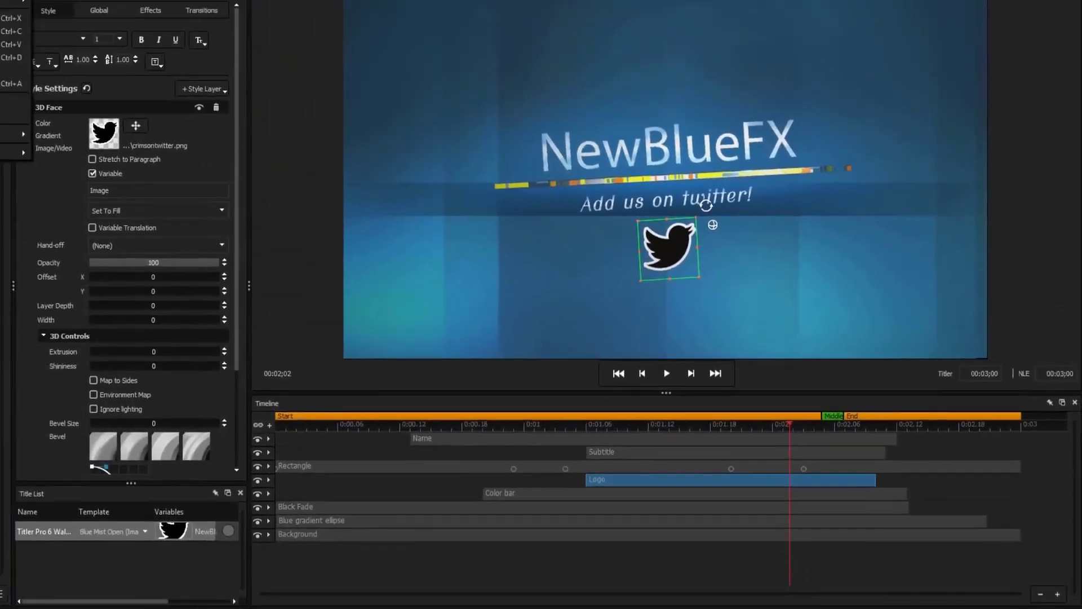
Preview the Edit > History list, view the Scene variables, then bring up History again.
left_click(34, 6)
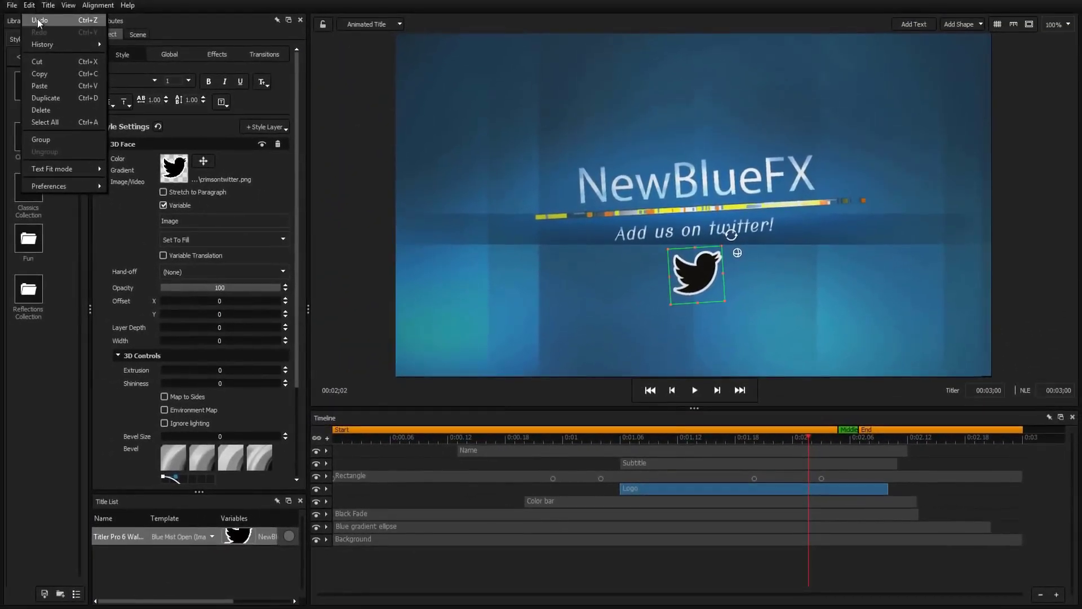
mouse_move(39, 45)
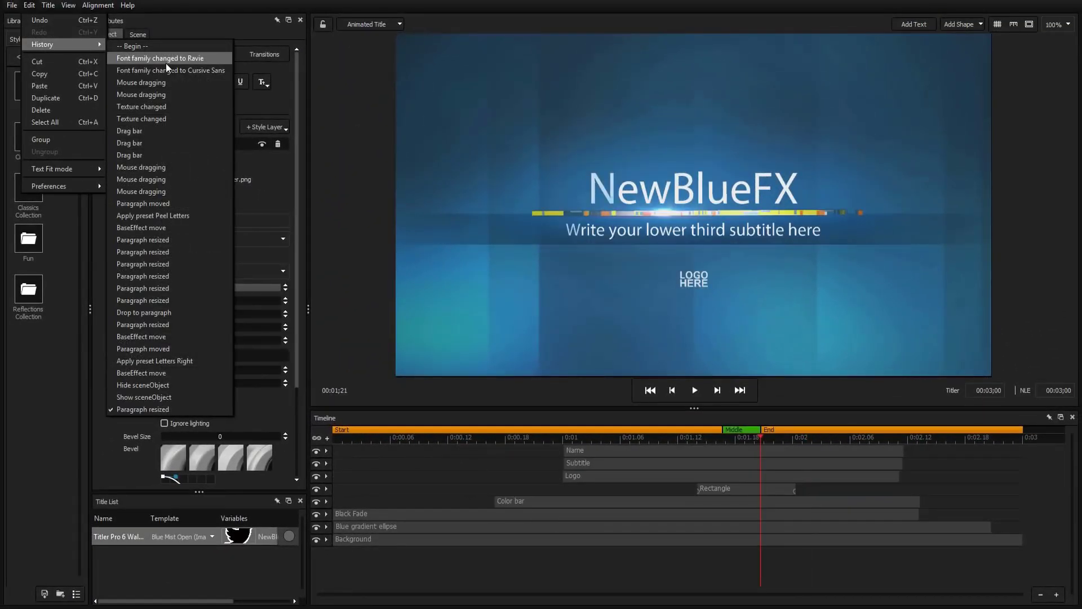
left_click(347, 198)
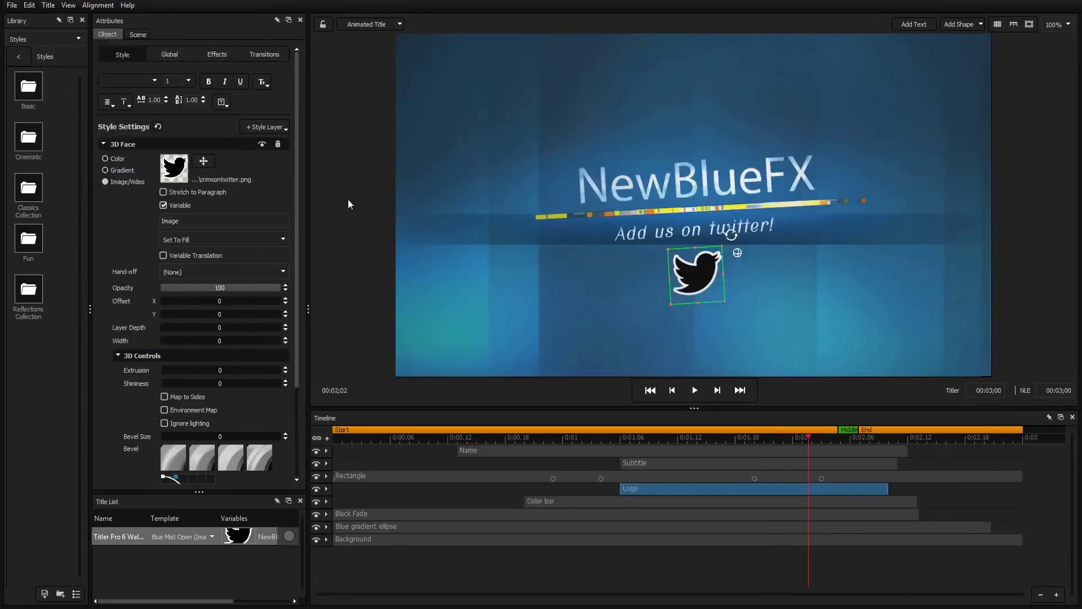
left_click(543, 300)
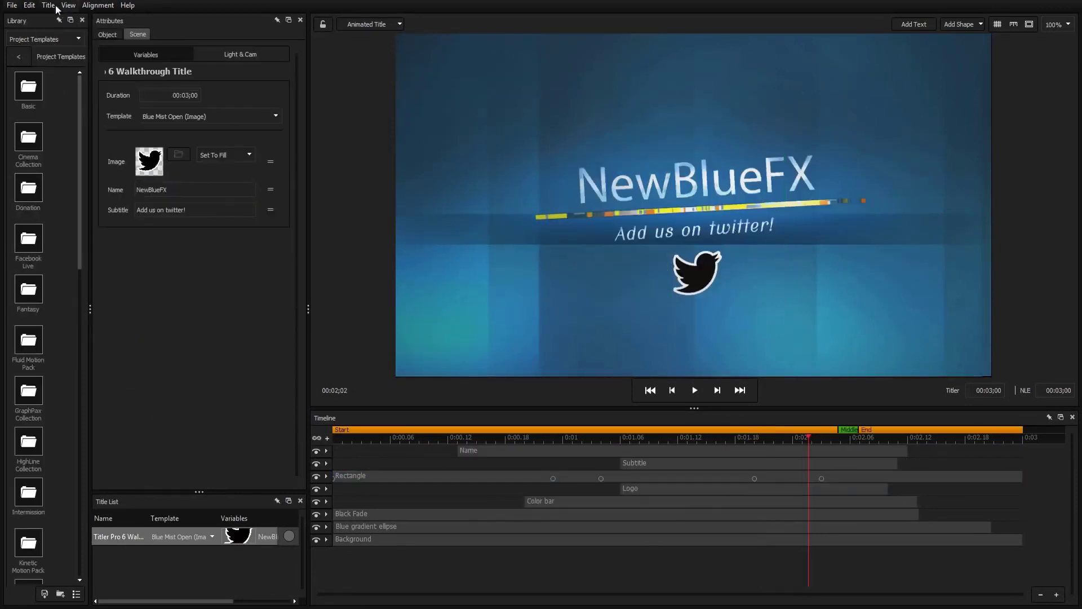
left_click(30, 5)
mouse_move(50, 42)
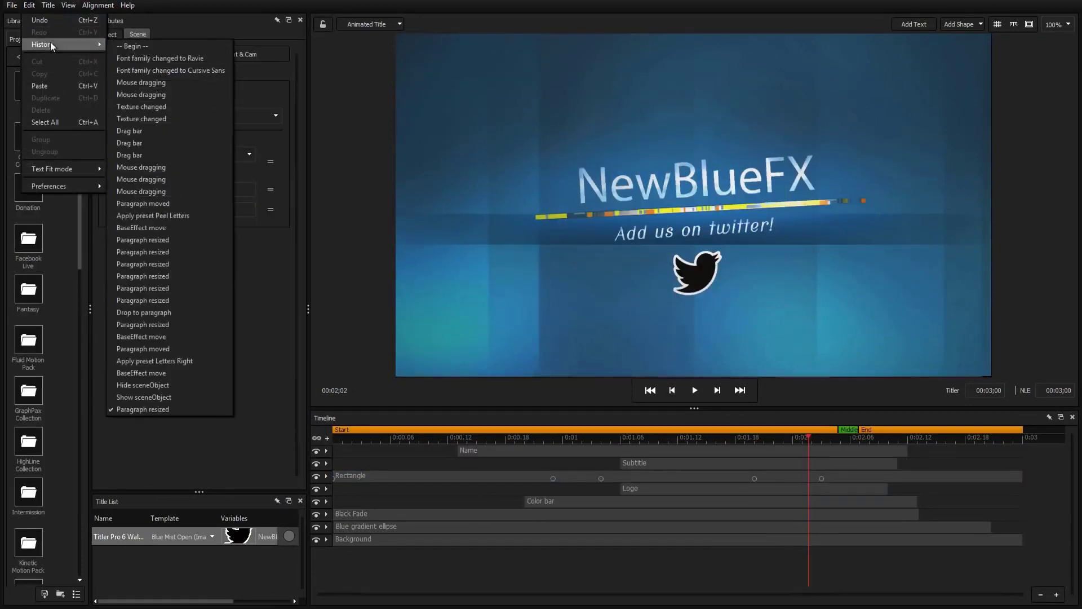
Duplicate the Logo layer and place the copy just above the original.
left_click(170, 349)
left_click(640, 488)
right_click(641, 488)
left_click(671, 382)
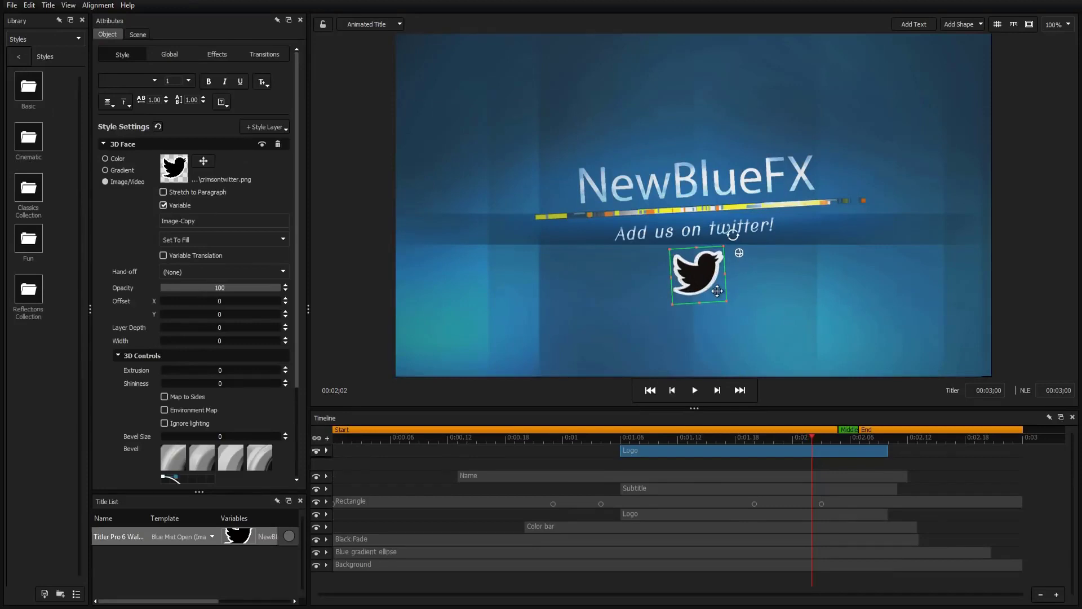
left_click_drag(682, 450, 677, 507)
Set the Logo copy's blending mode to Mask on the Effects tab.
left_click(217, 54)
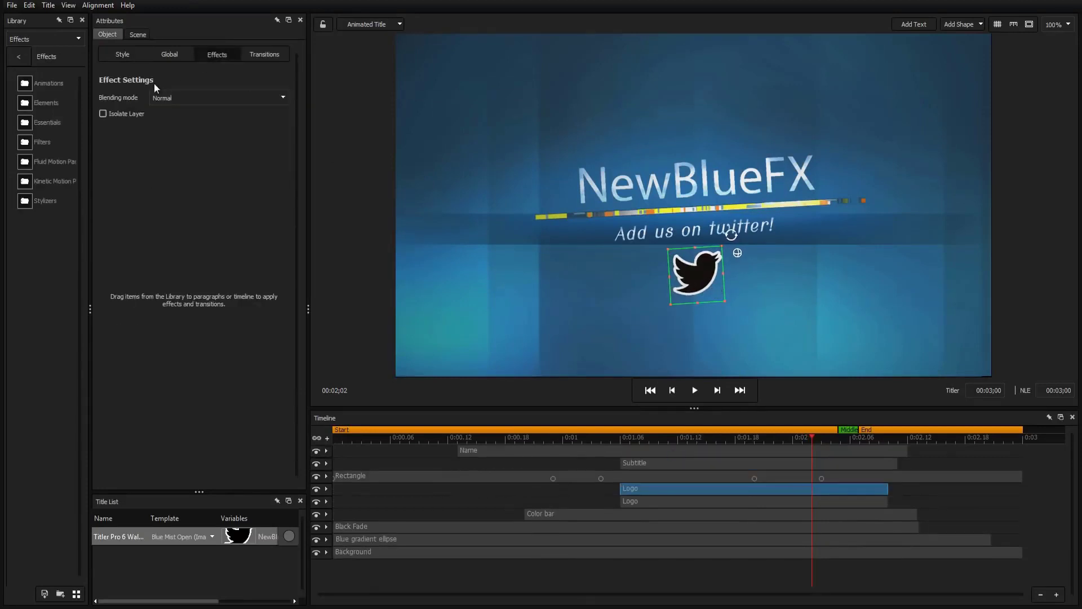
left_click(167, 97)
left_click(166, 191)
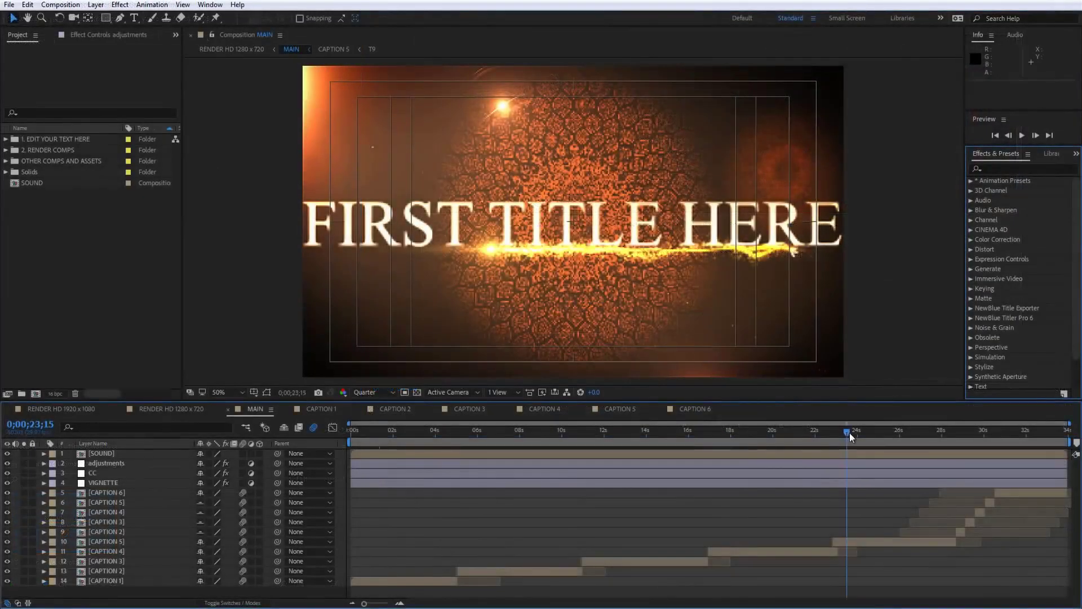
Tag the YOUR TEXT 06 caption with Variable Tagger and include CAPTION 5 in NewBlue Title Export.
mouse_move(850, 431)
left_mouse_down()
mouse_move(862, 433)
mouse_move(844, 434)
left_mouse_up()
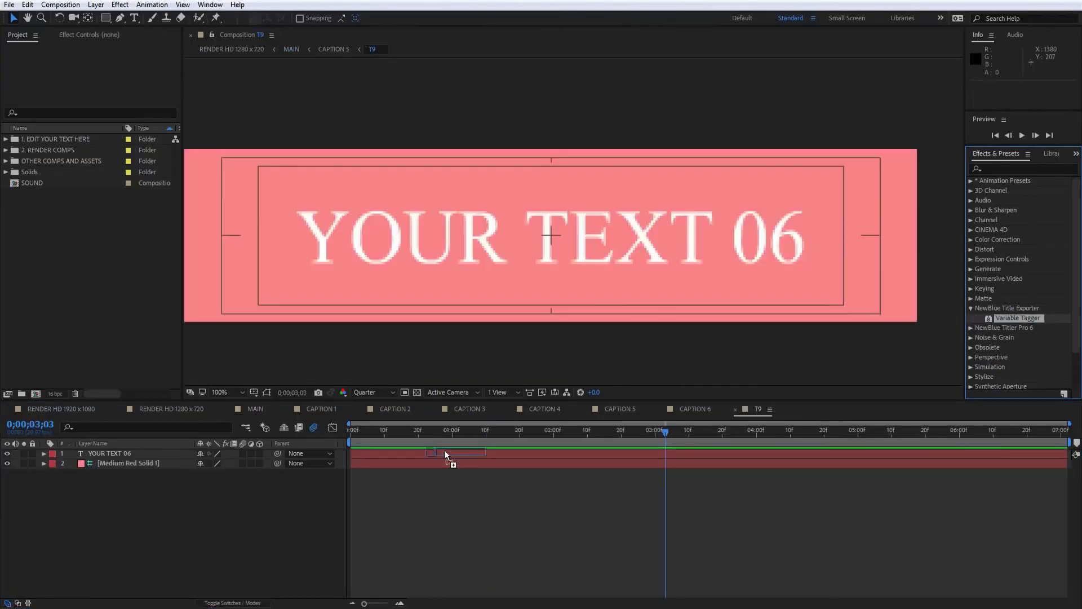
left_click_drag(445, 451, 441, 452)
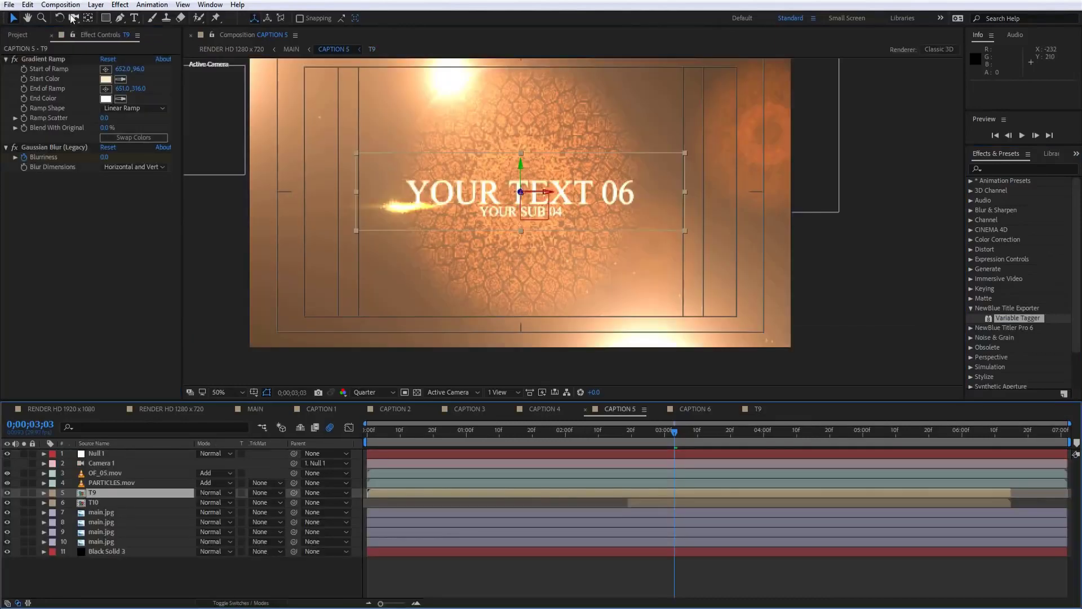
left_click(61, 5)
left_click(72, 19)
left_click(10, 6)
Export CAPTION 5 to NewBlue Titles, stop playback, and retype the text as 'AFTER EFFECTS EXPORTING'.
mouse_move(86, 192)
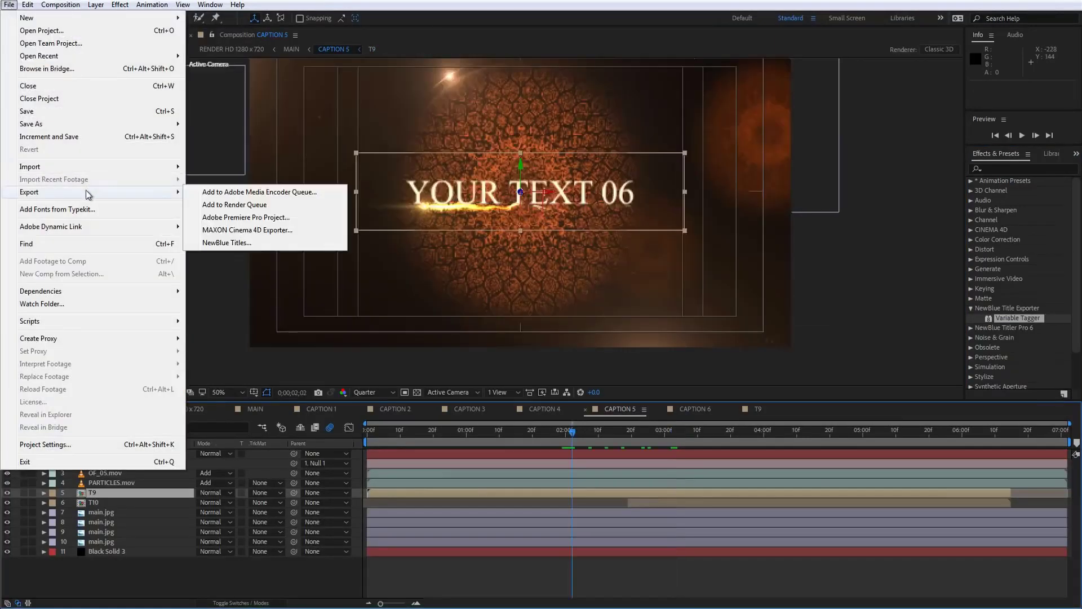
left_click(248, 242)
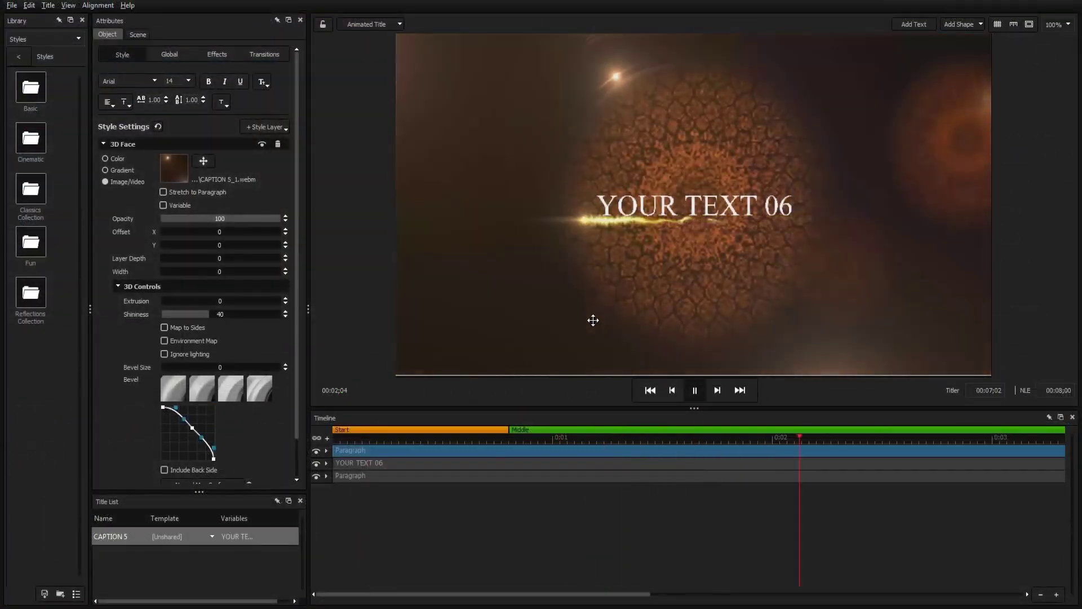
key("space")
double_click(695, 206)
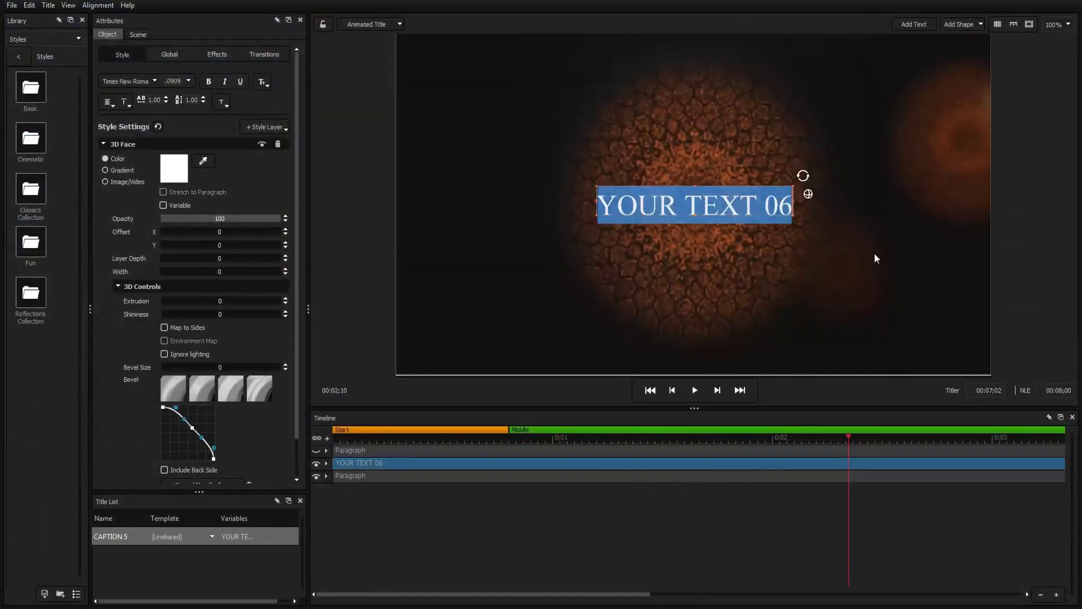
type("AFTER EFFECTS EXPORTING")
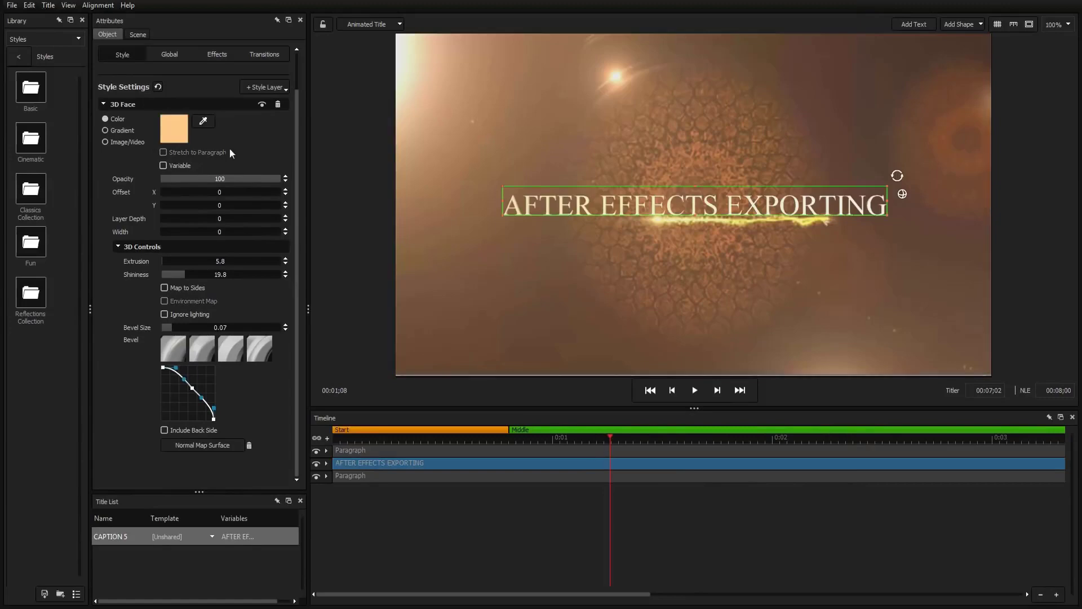